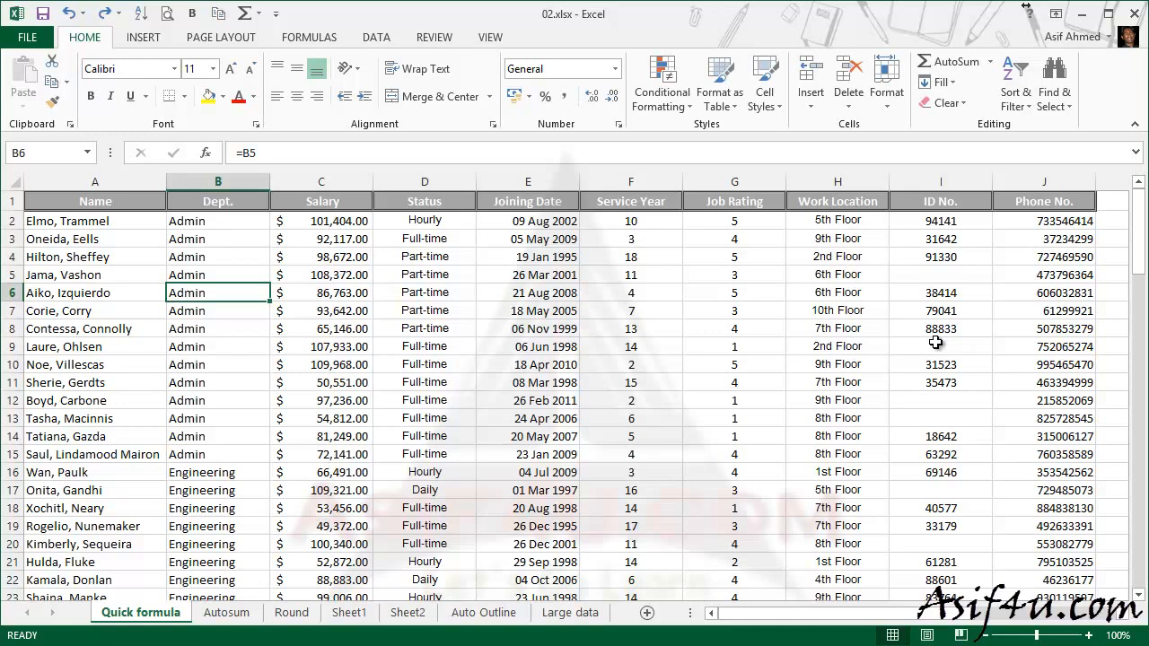
pyautogui.click(406, 279)
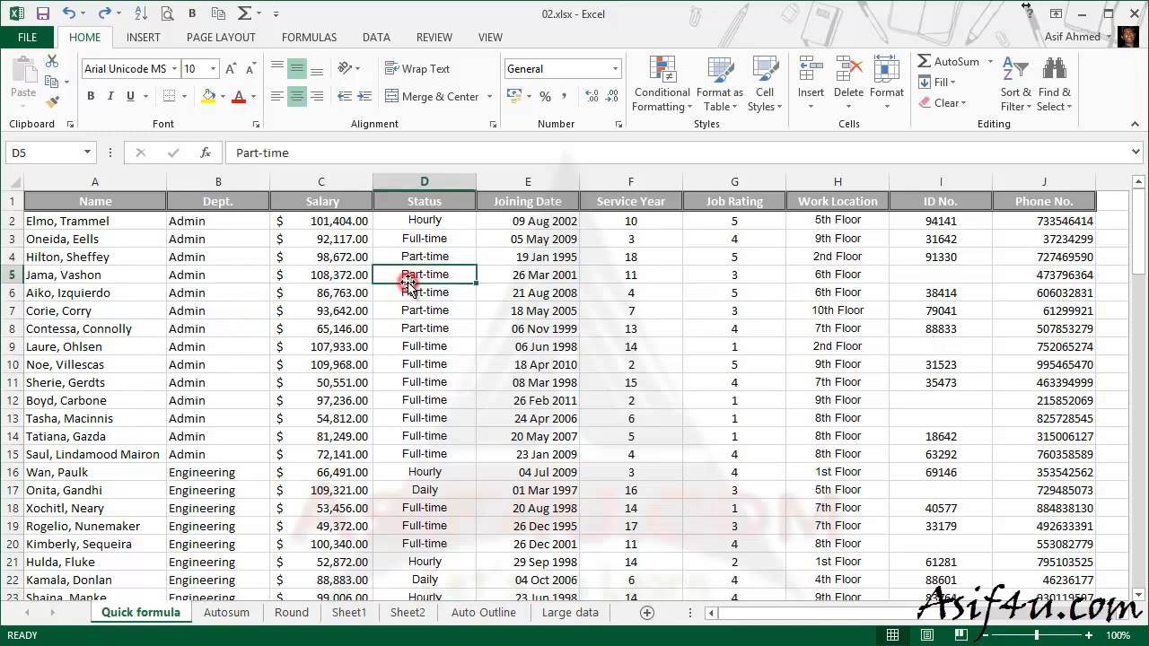
pyautogui.scroll(-19, 408, 284)
pyautogui.scroll(7, 408, 284)
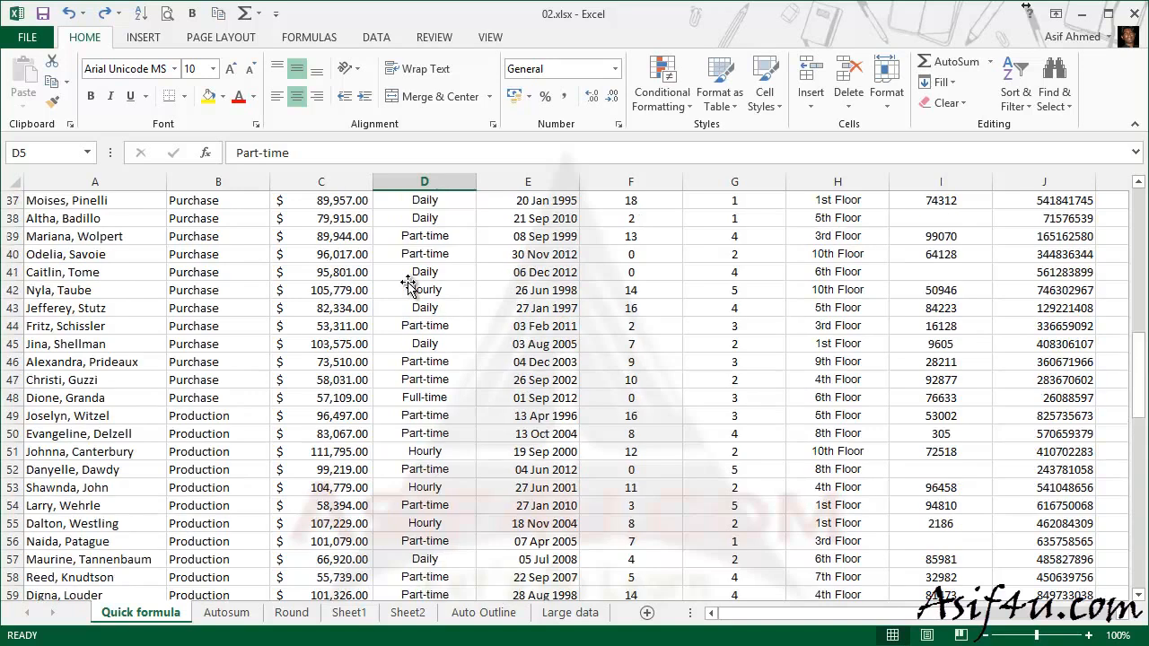
pyautogui.scroll(12, 409, 284)
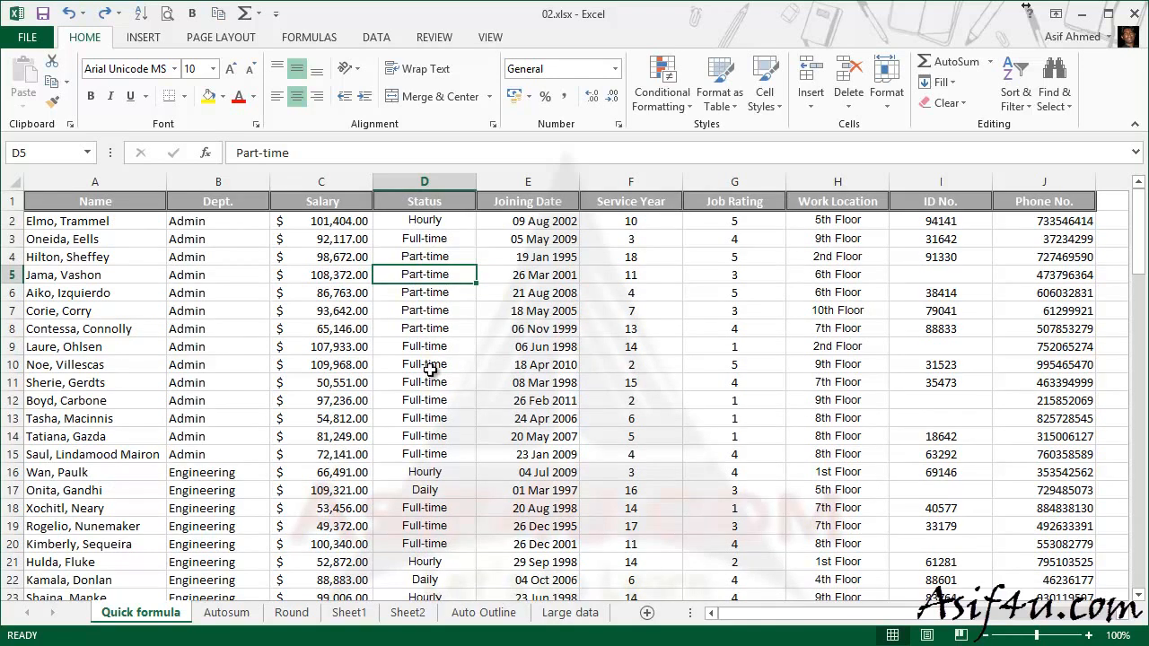
# - Convert the employee data range A1:J101 on the Quick formula sheet into a table with headers
pyautogui.click(319, 327)
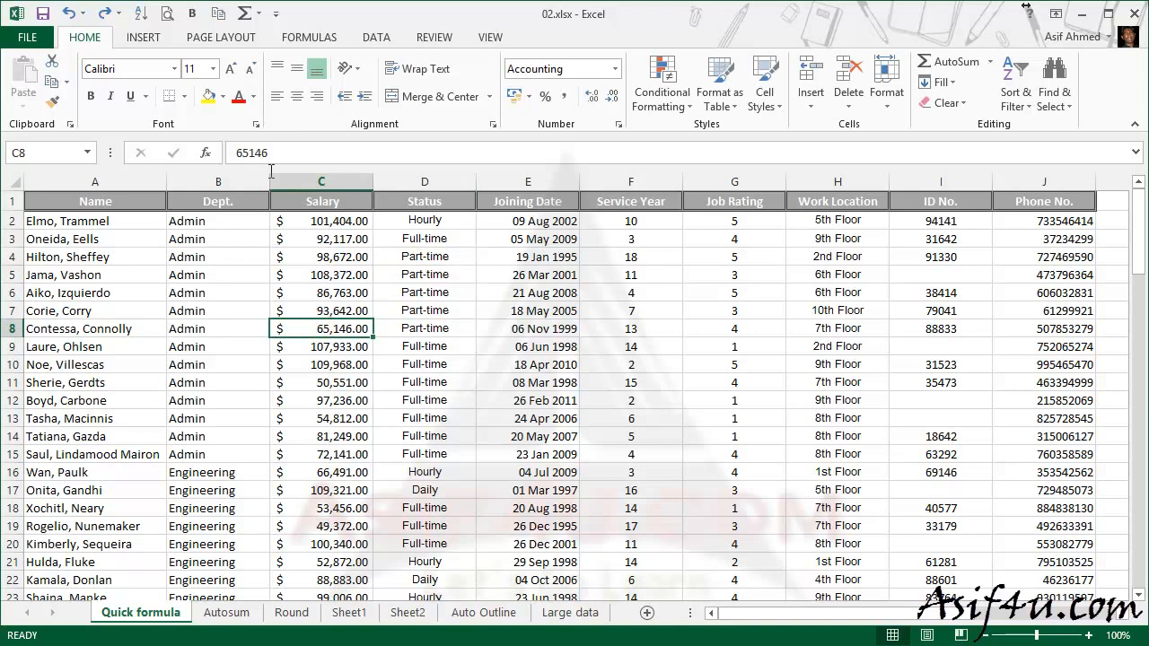
pyautogui.click(143, 37)
pyautogui.click(150, 100)
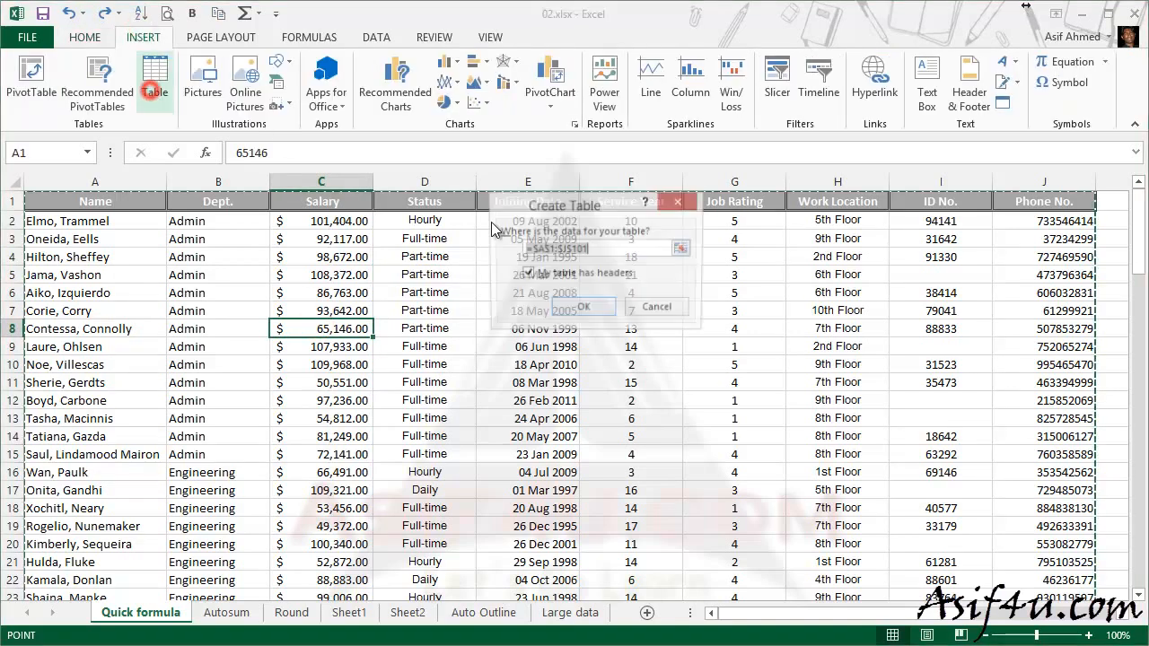
pyautogui.moveTo(566, 192); pyautogui.dragTo(545, 210)
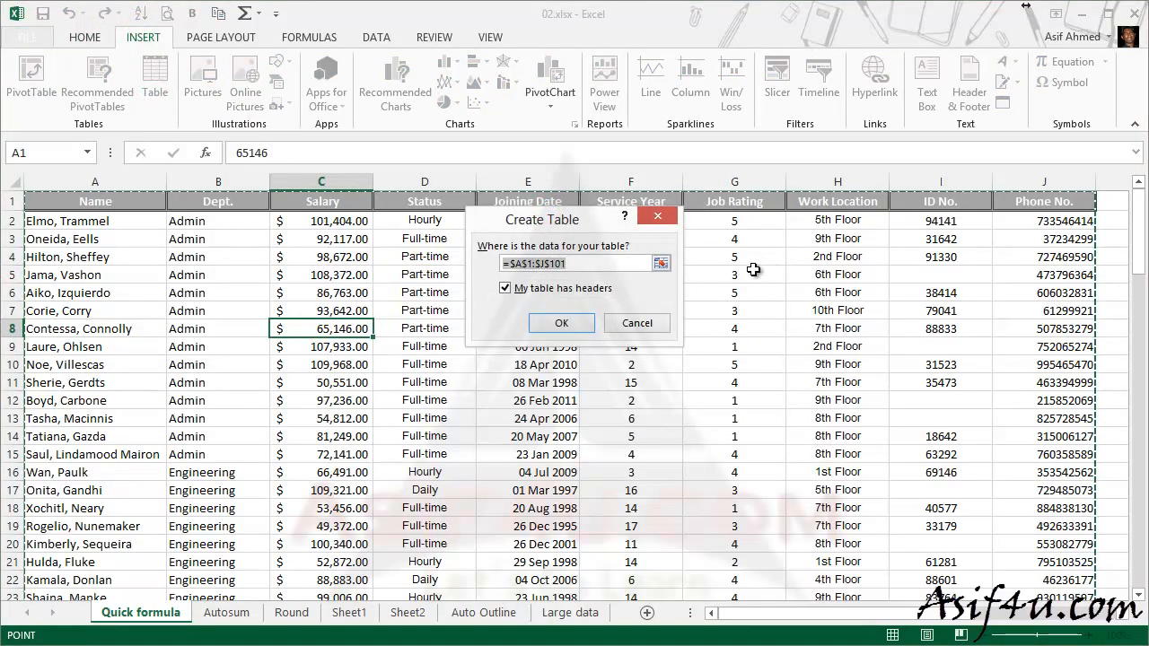
pyautogui.click(582, 324)
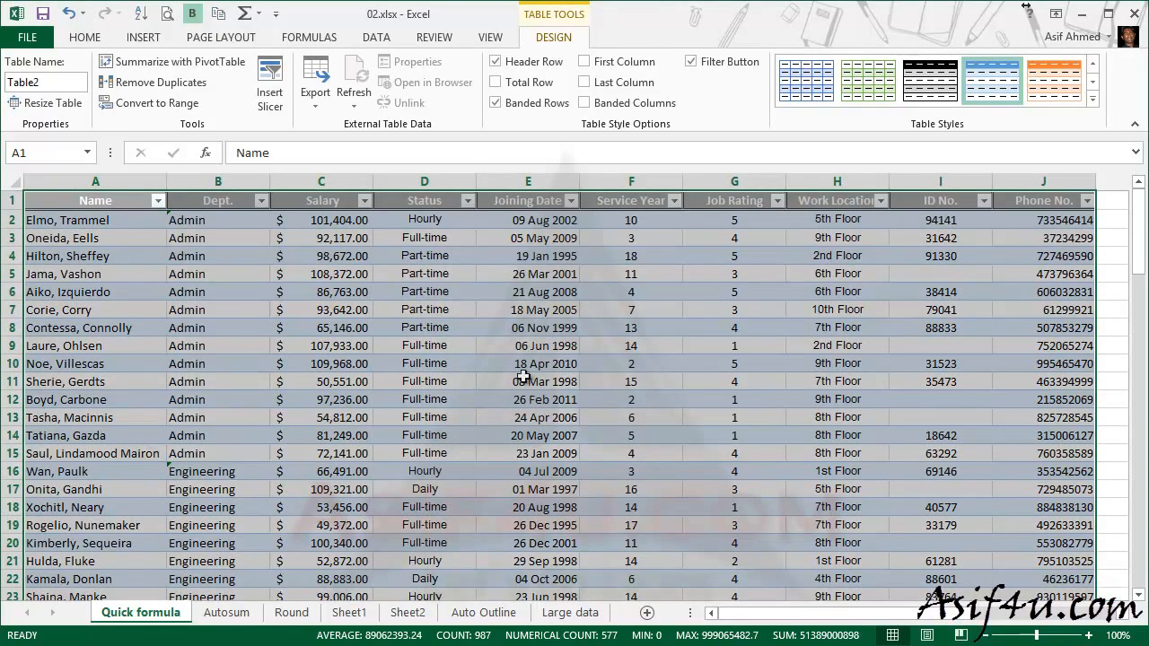
# - Apply the orange banded style from the first row of the Medium table styles to the employee table
pyautogui.click(1091, 99)
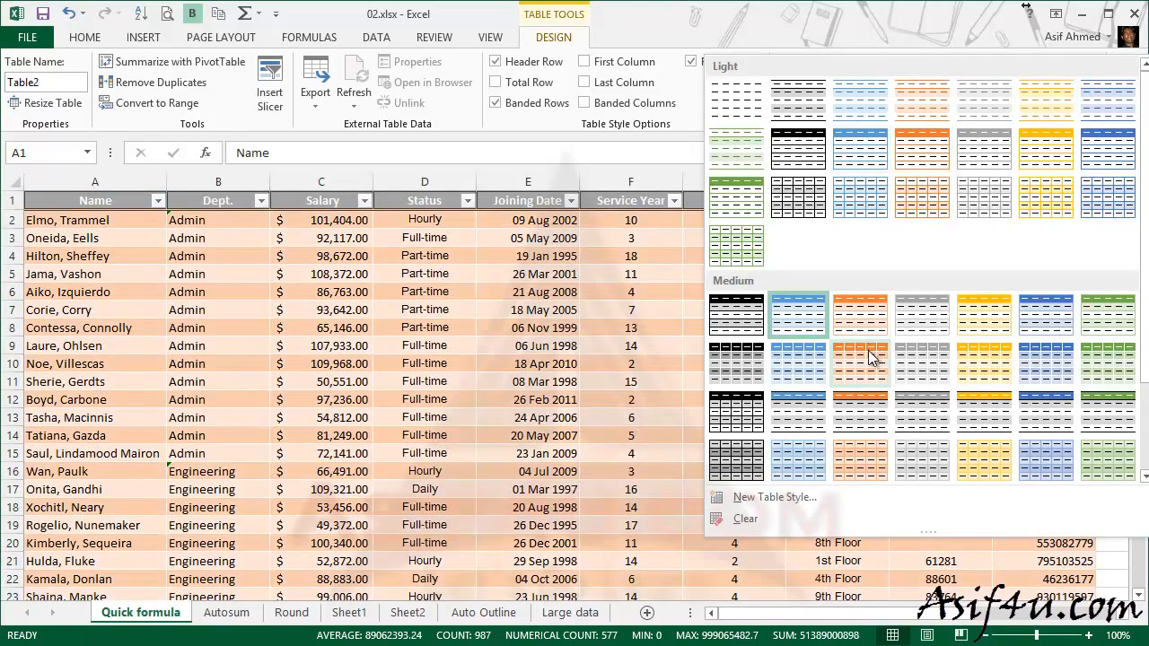
pyautogui.click(863, 322)
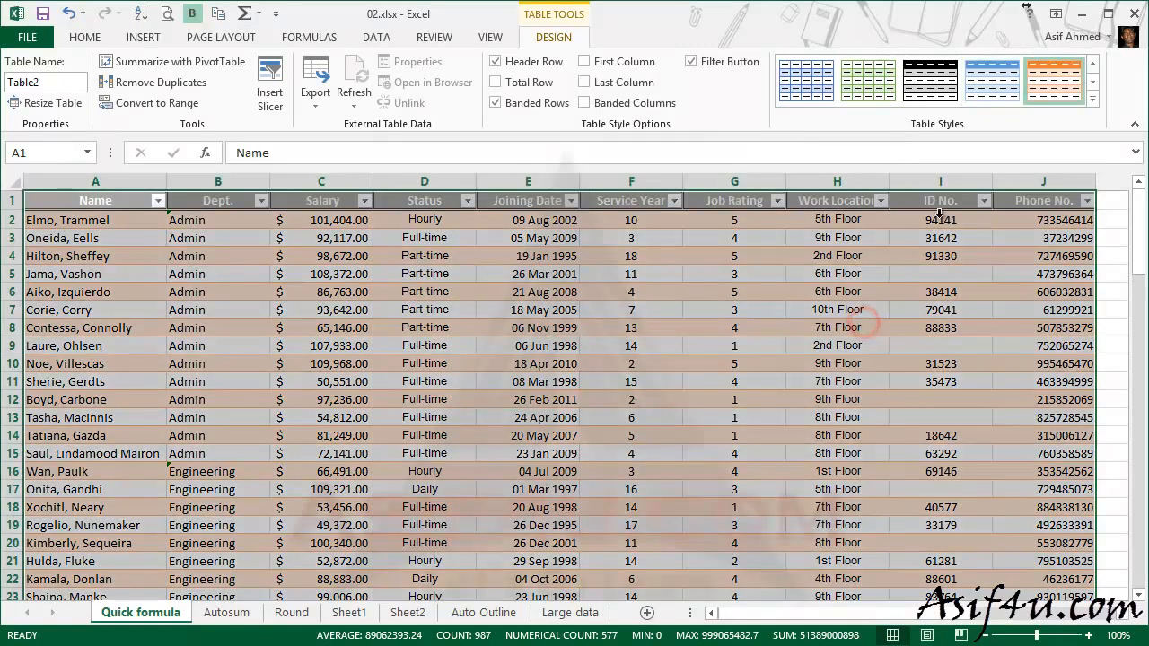
pyautogui.click(813, 344)
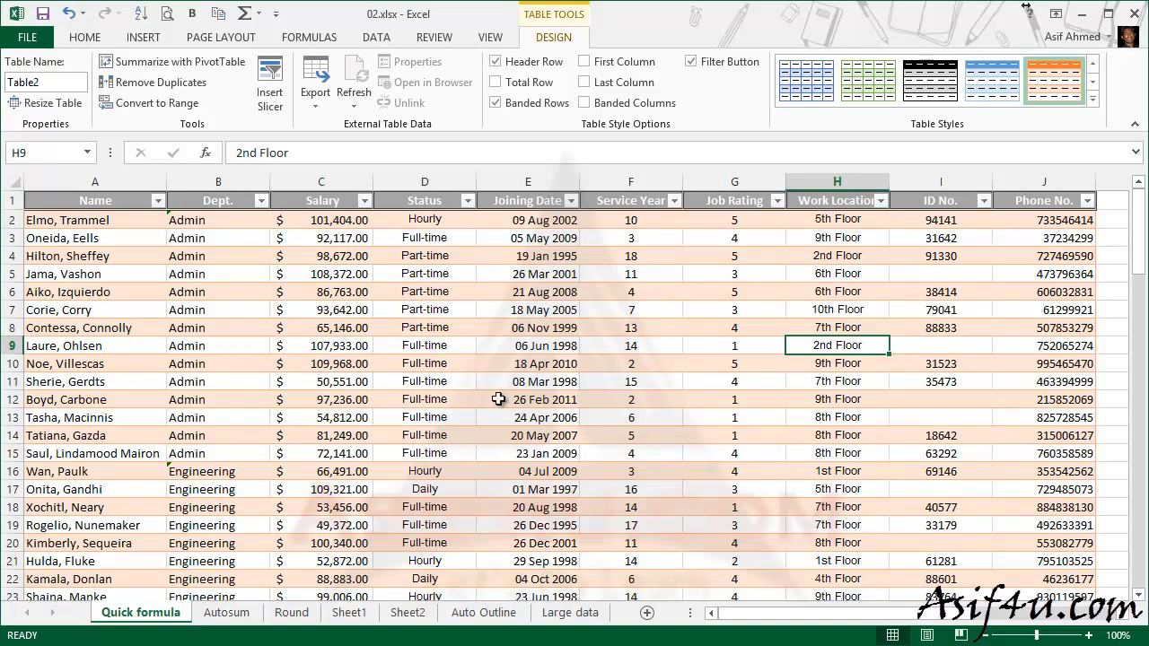
# - Start a formula-based conditional formatting rule for all cells of the Large data sheet, using =mod(row(a1),5)=0
pyautogui.click(575, 614)
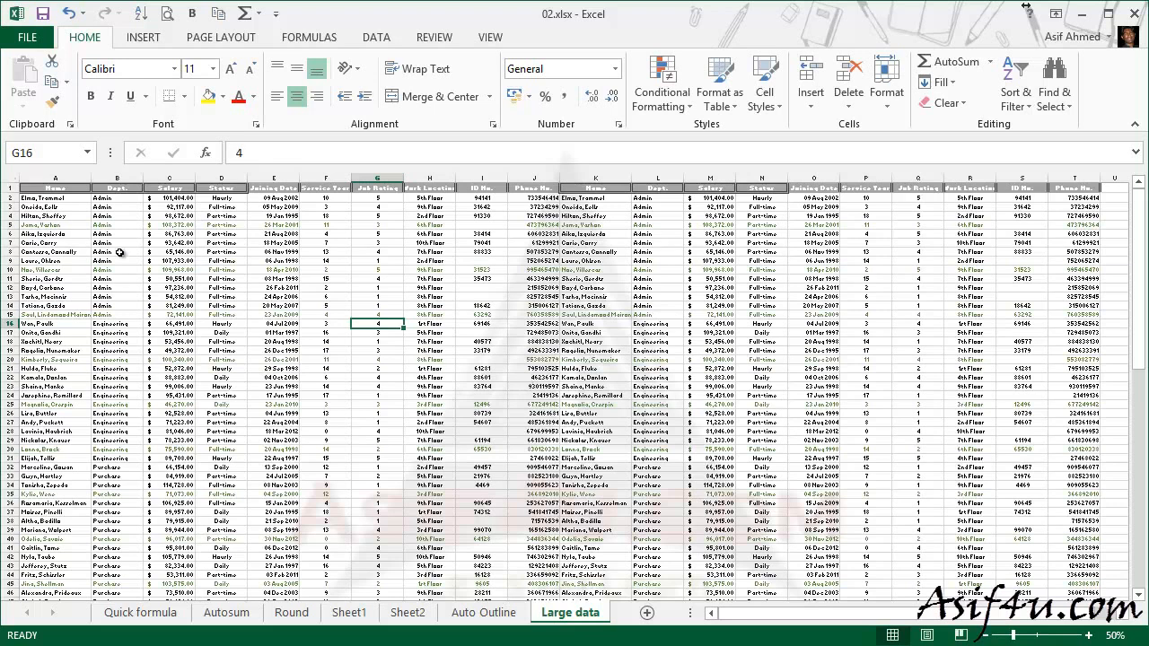
pyautogui.click(12, 177)
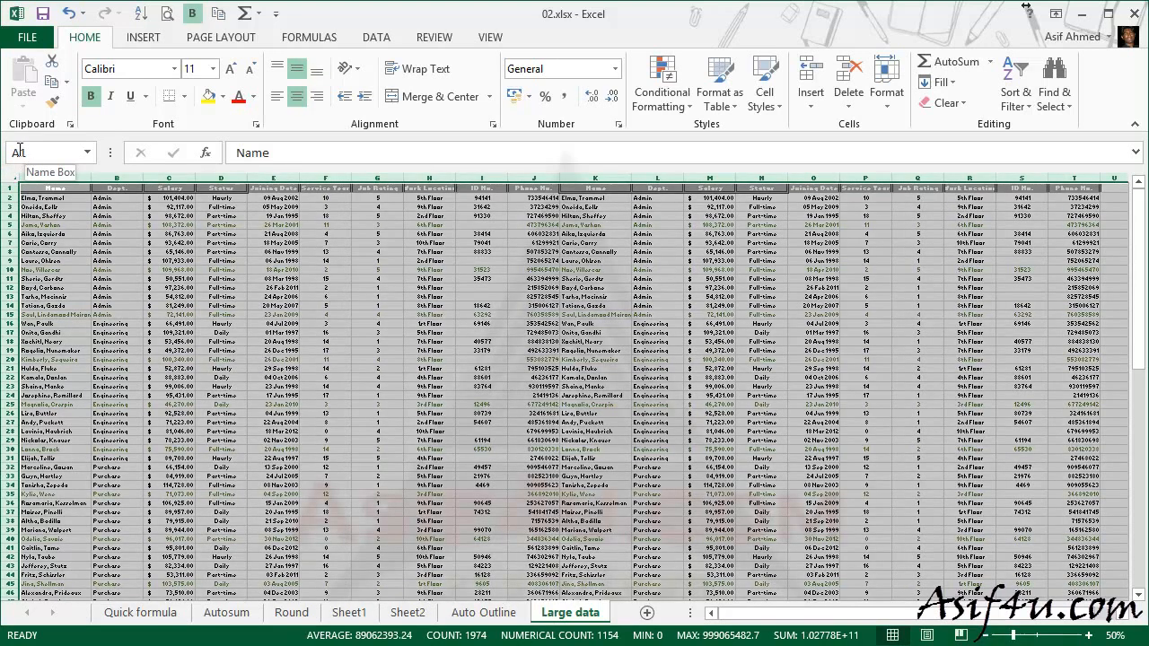
pyautogui.click(661, 112)
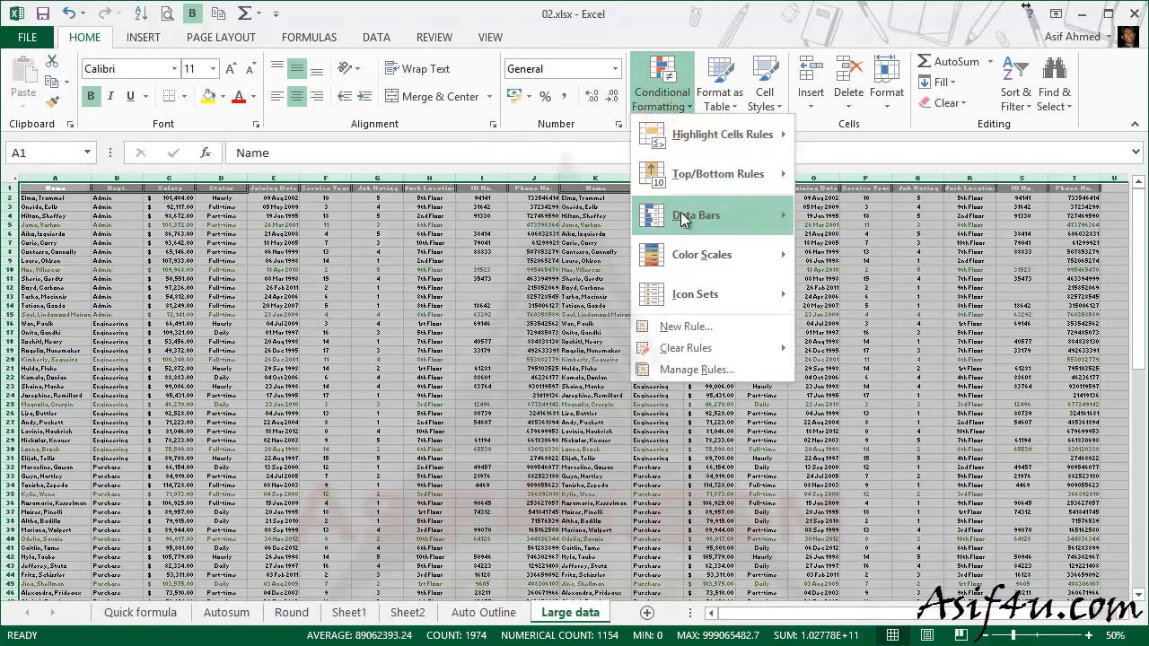
pyautogui.click(678, 328)
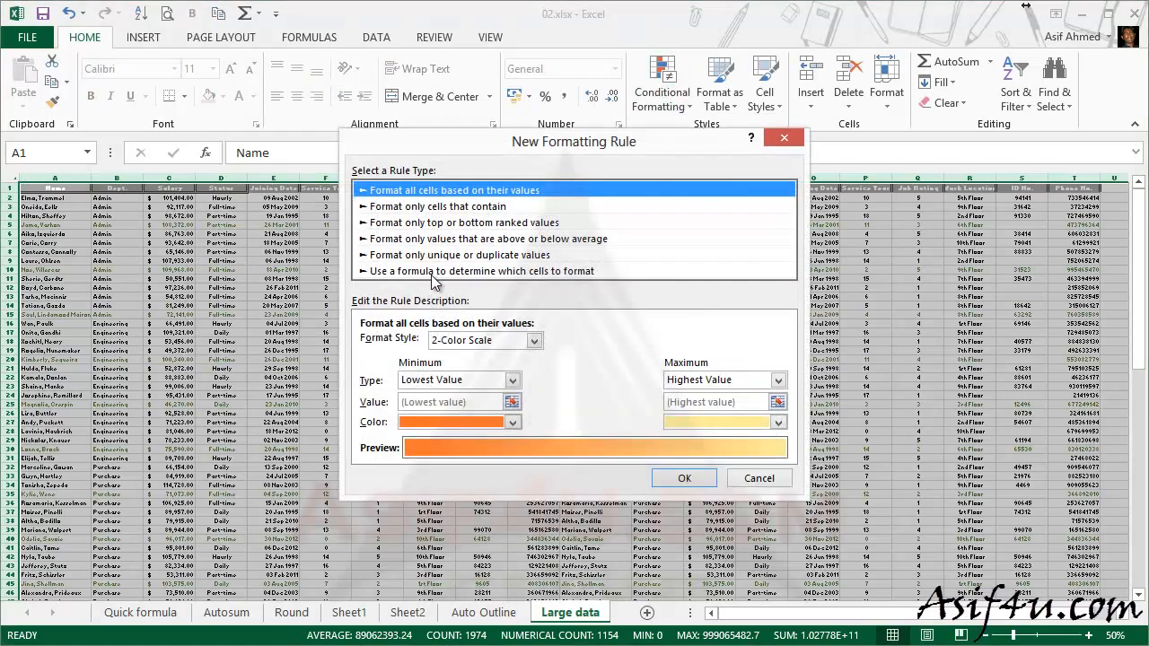
pyautogui.click(424, 272)
pyautogui.click(441, 345)
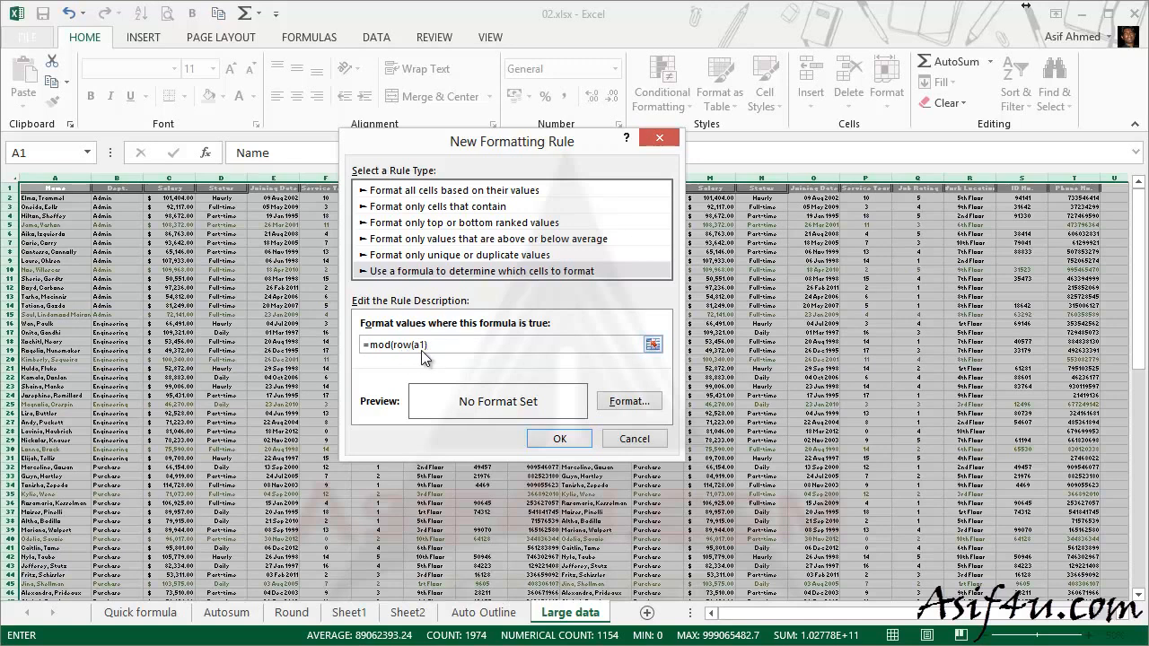
pyautogui.write(')=0')
# - Give the every-fifth-row rule a dark green background fill and apply it to the sheet
pyautogui.click(611, 402)
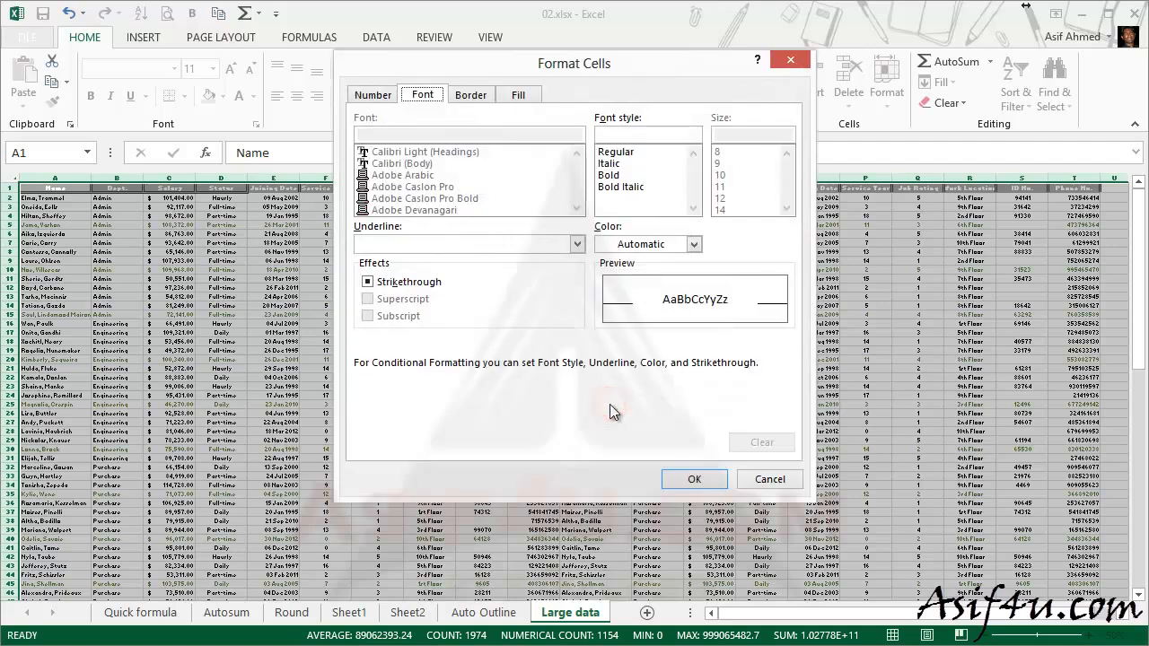
pyautogui.click(526, 93)
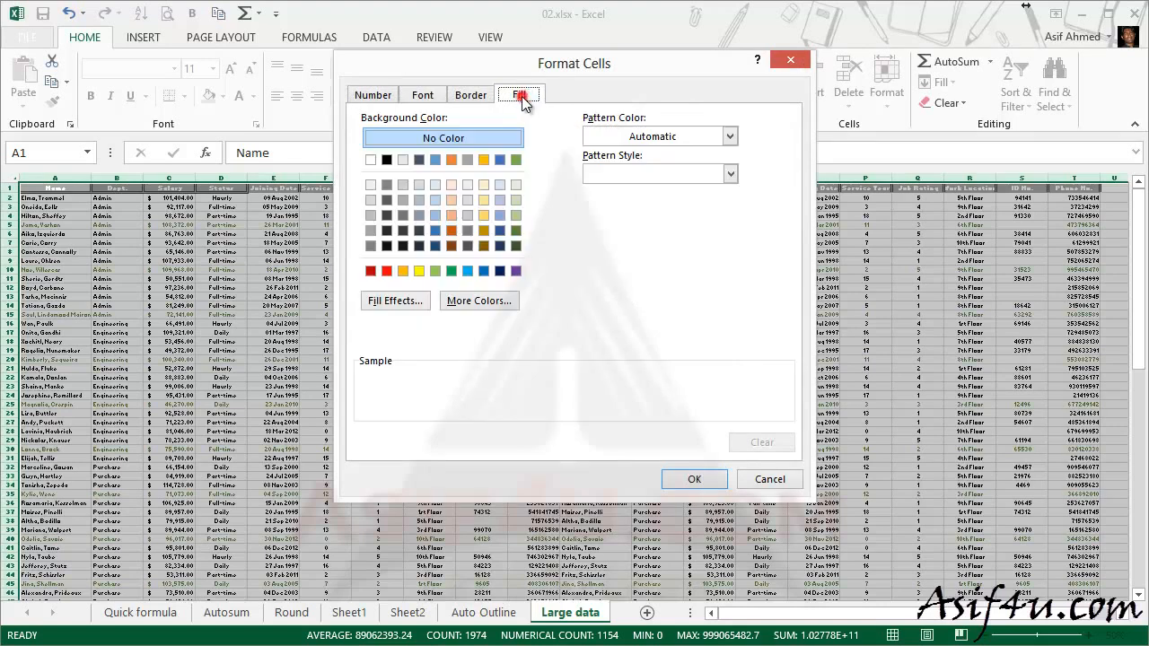
pyautogui.click(516, 230)
pyautogui.click(694, 478)
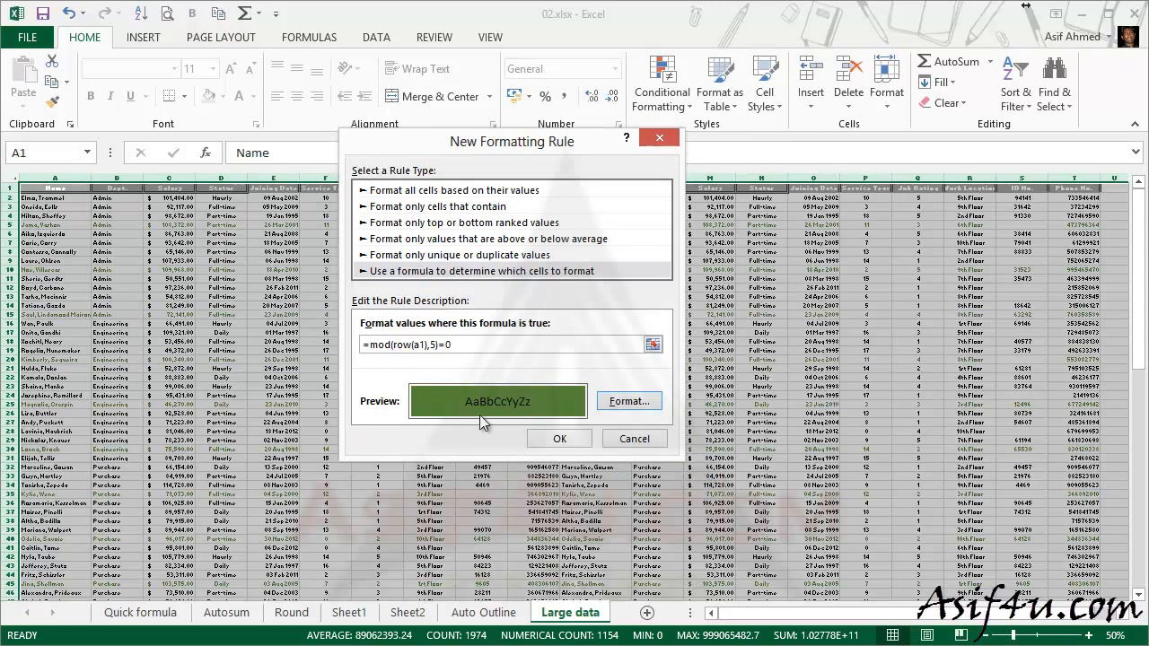
pyautogui.click(560, 438)
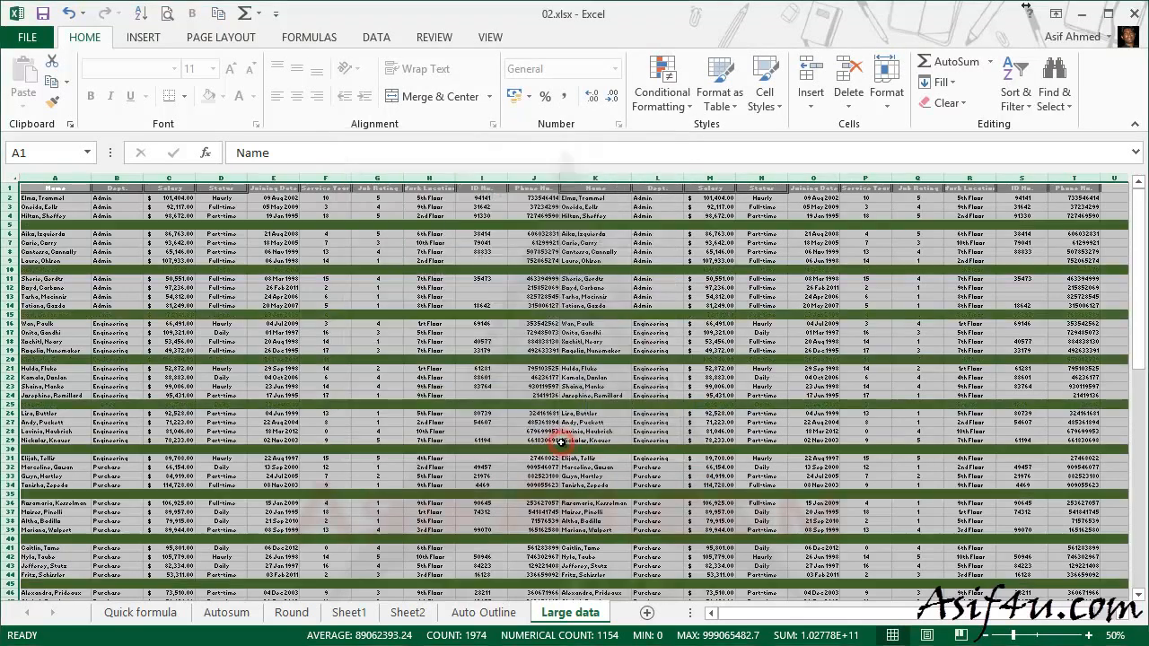
pyautogui.click(461, 361)
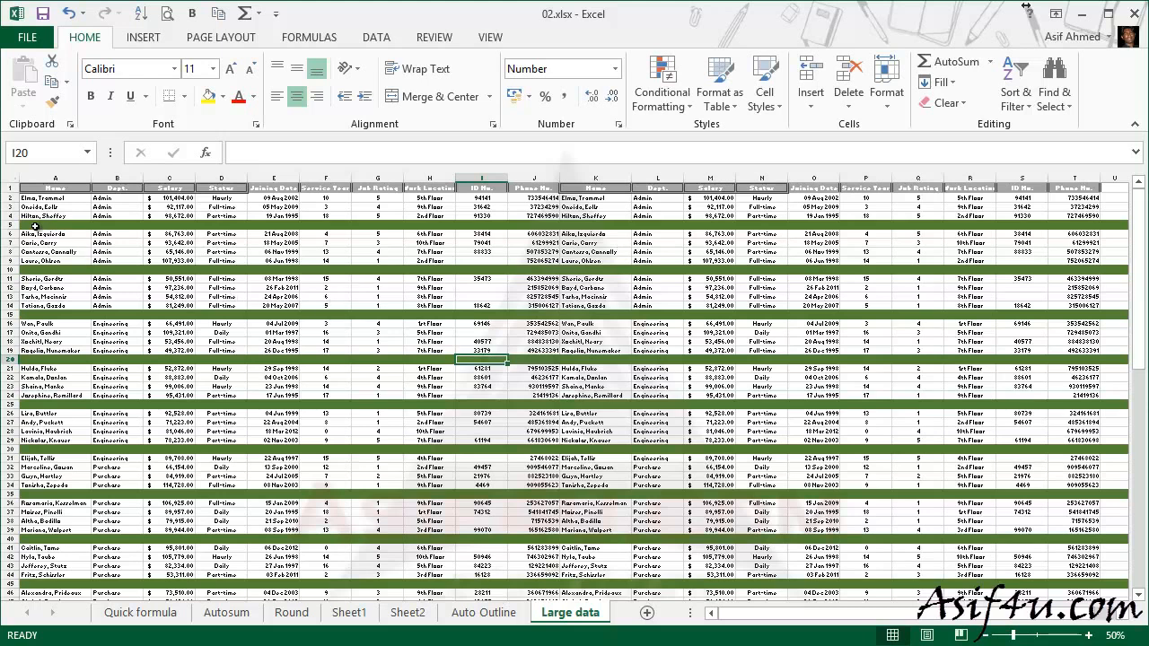
# - Delete the older conditional formatting rule with green text from the sheet's rules and apply the change
pyautogui.click(690, 107)
pyautogui.click(696, 369)
pyautogui.click(398, 300)
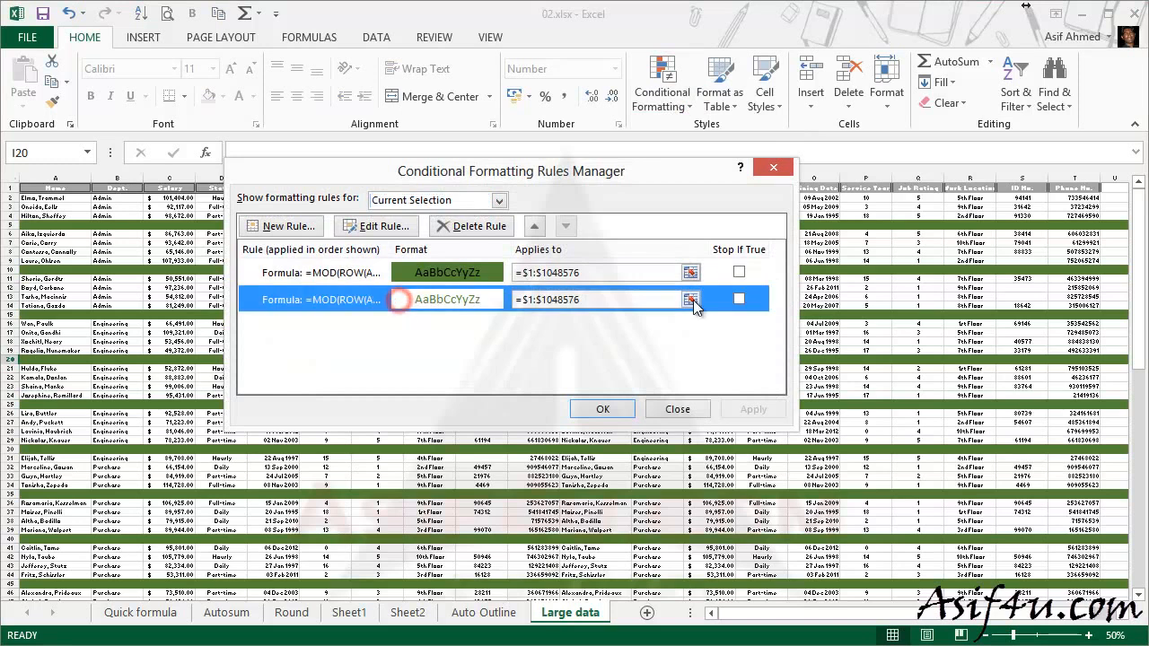
pyautogui.click(739, 299)
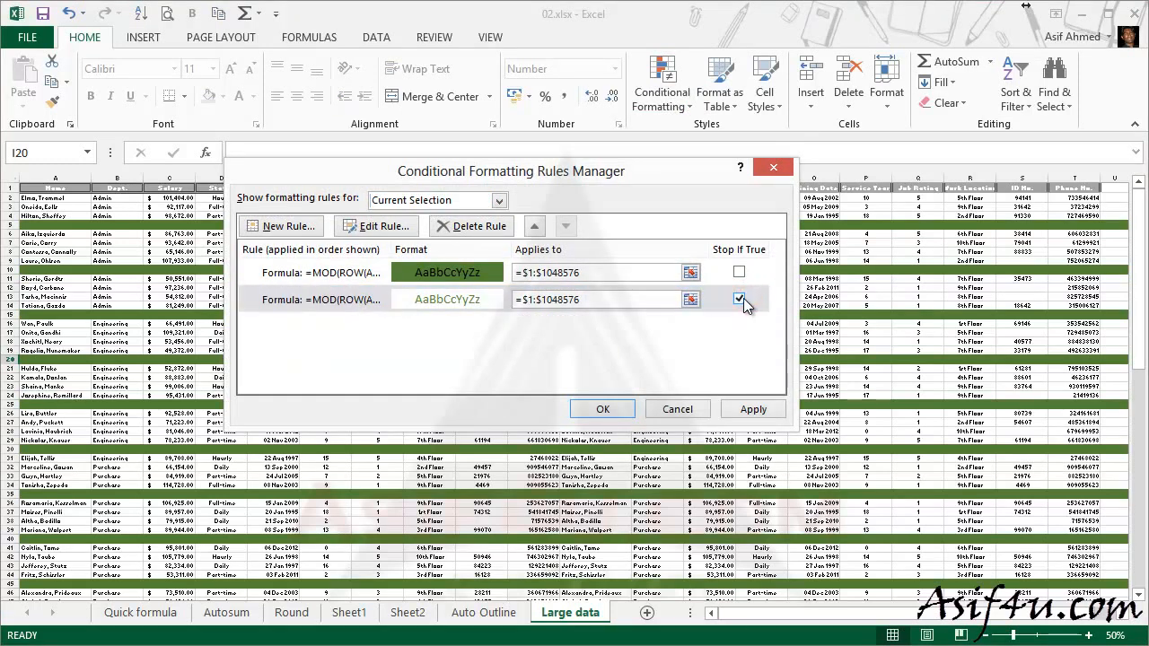
pyautogui.click(358, 300)
pyautogui.click(453, 226)
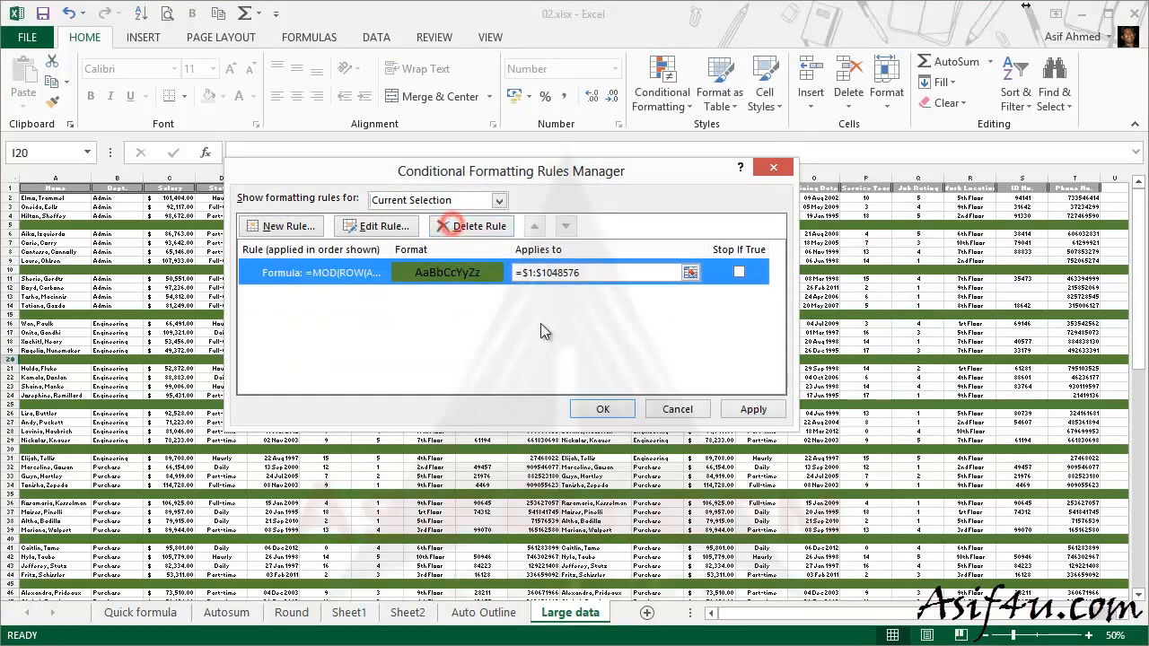
pyautogui.click(739, 410)
pyautogui.click(602, 409)
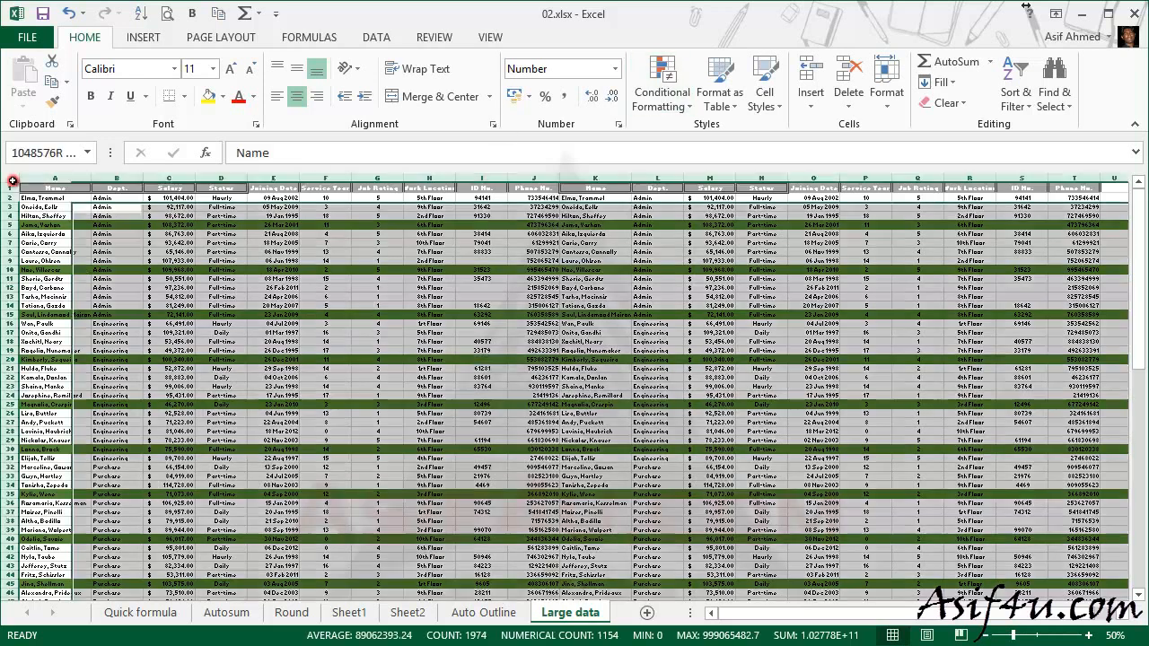
# - Start another formula-based formatting rule for the entire Large data sheet, using =mod(row(a1),10)=0
pyautogui.click(10, 178)
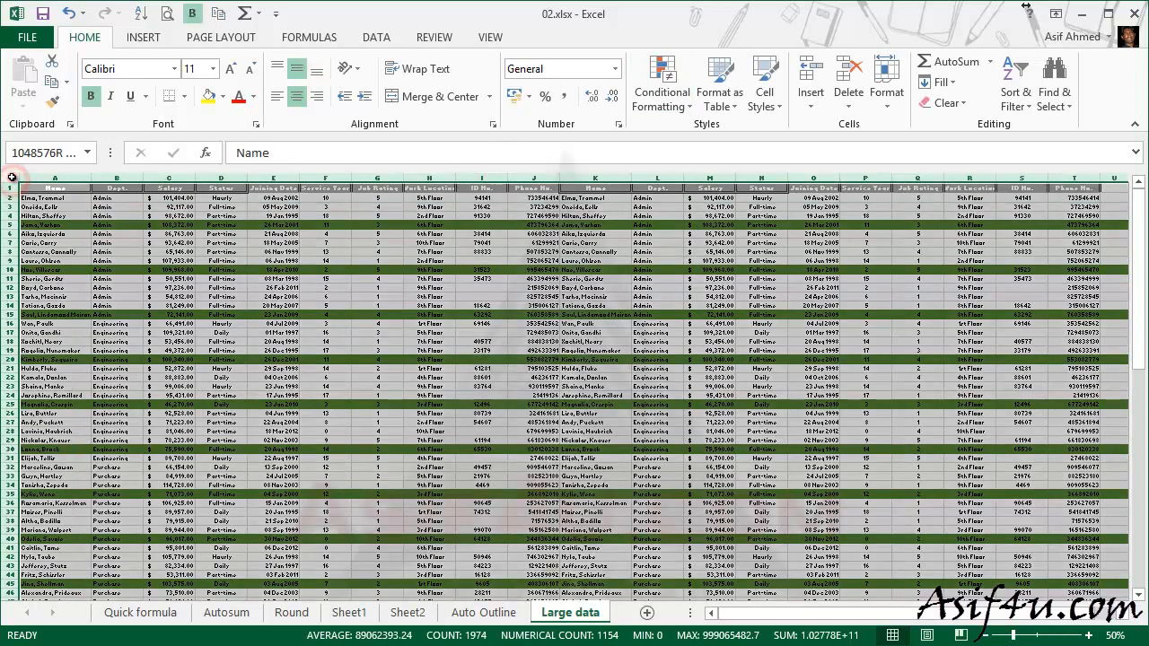
pyautogui.click(663, 101)
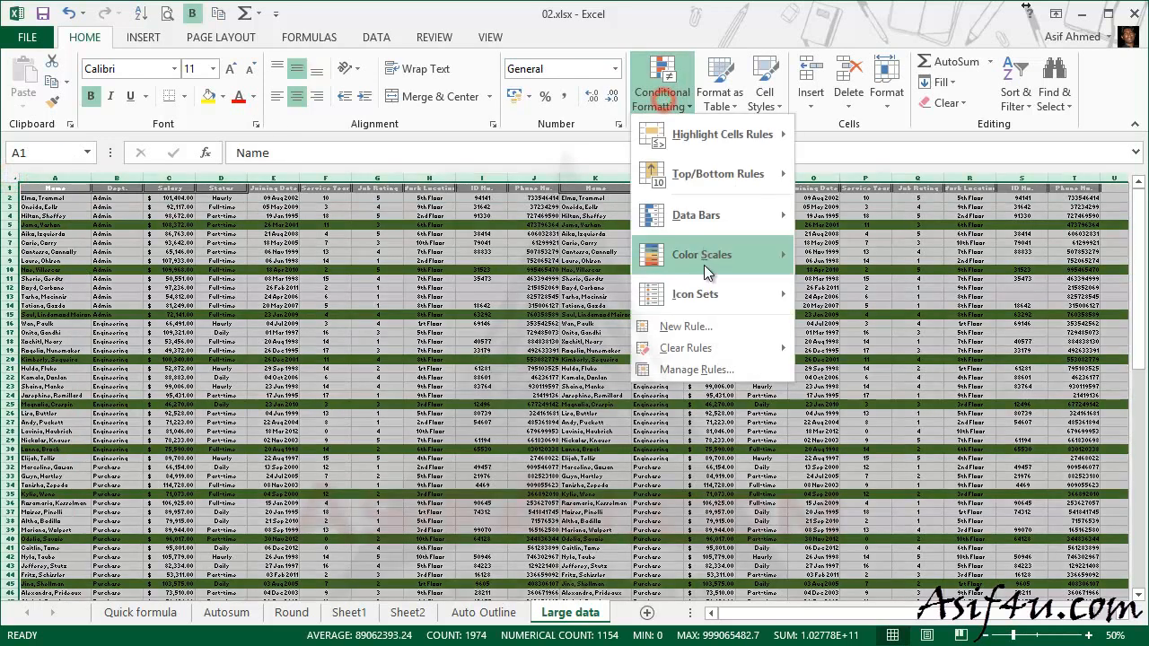
pyautogui.click(706, 320)
pyautogui.click(441, 251)
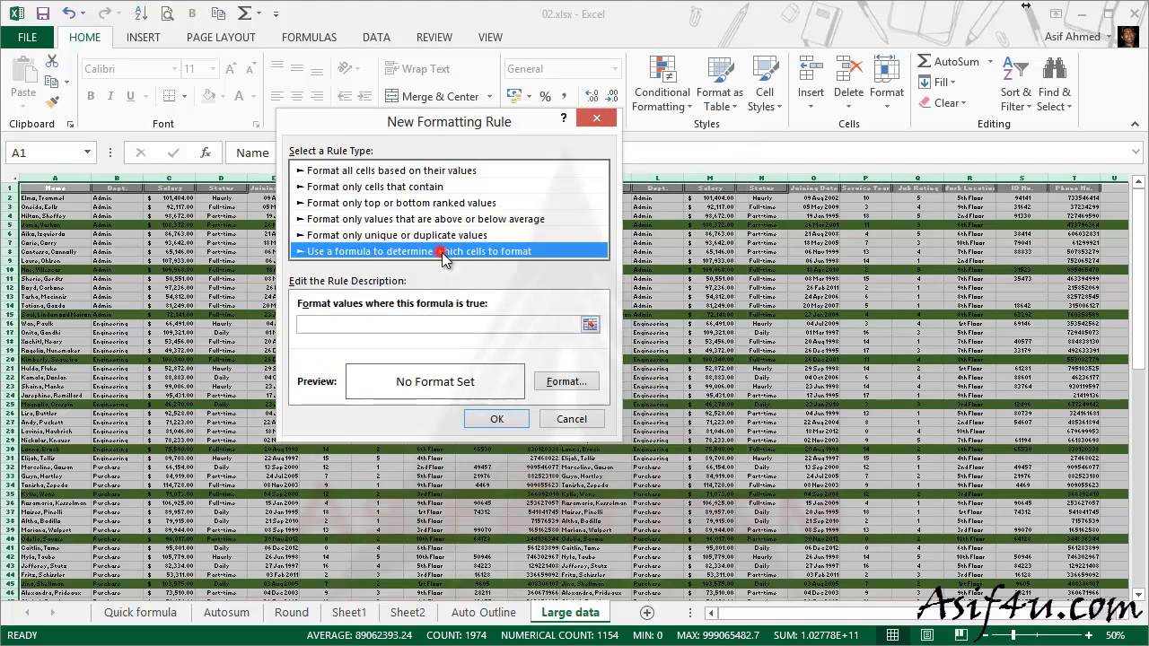
pyautogui.click(483, 323)
pyautogui.write('=mod(row(a1),10)=0')
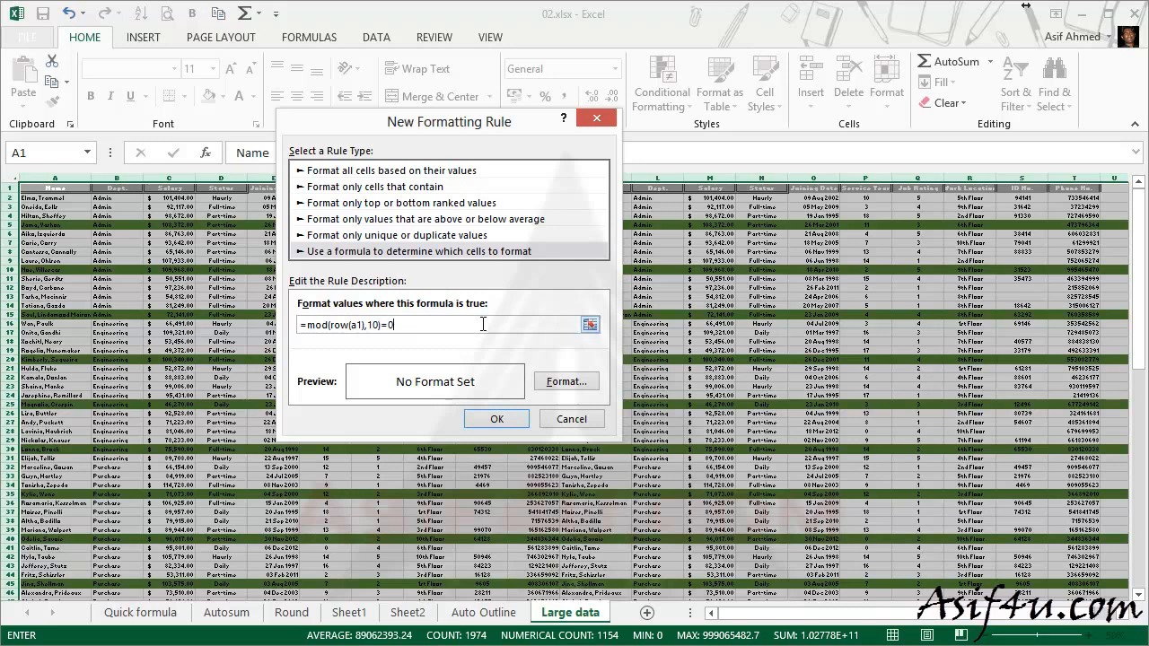
# - Give the every-tenth-row rule a yellow background fill and apply it to the sheet
pyautogui.click(566, 382)
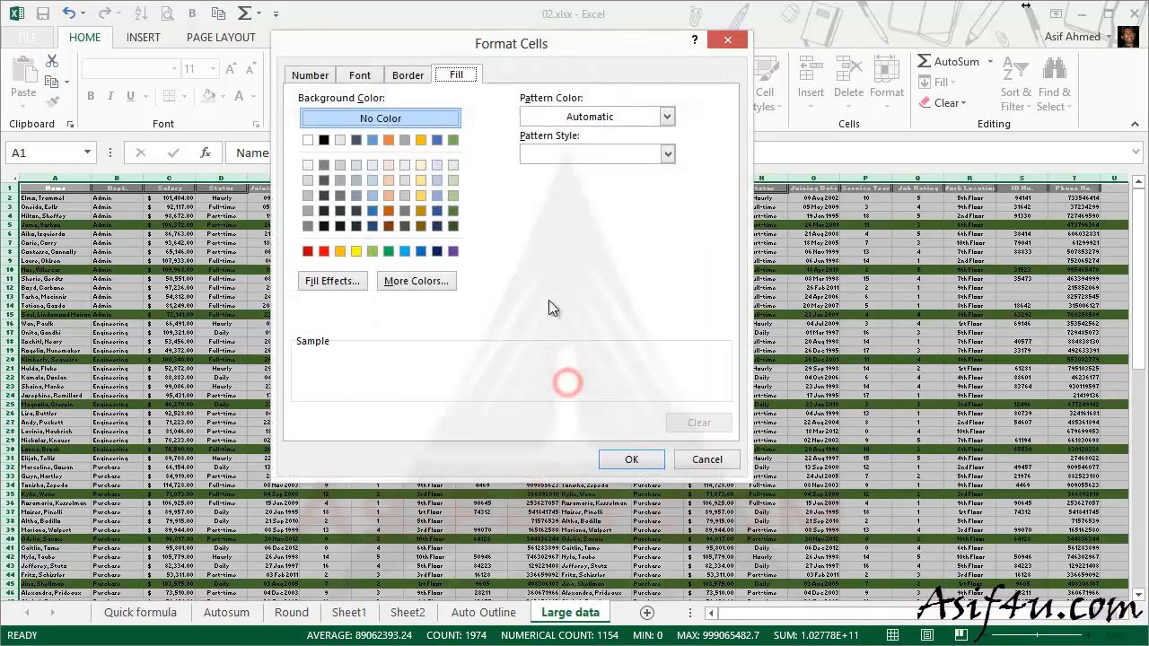
pyautogui.click(358, 251)
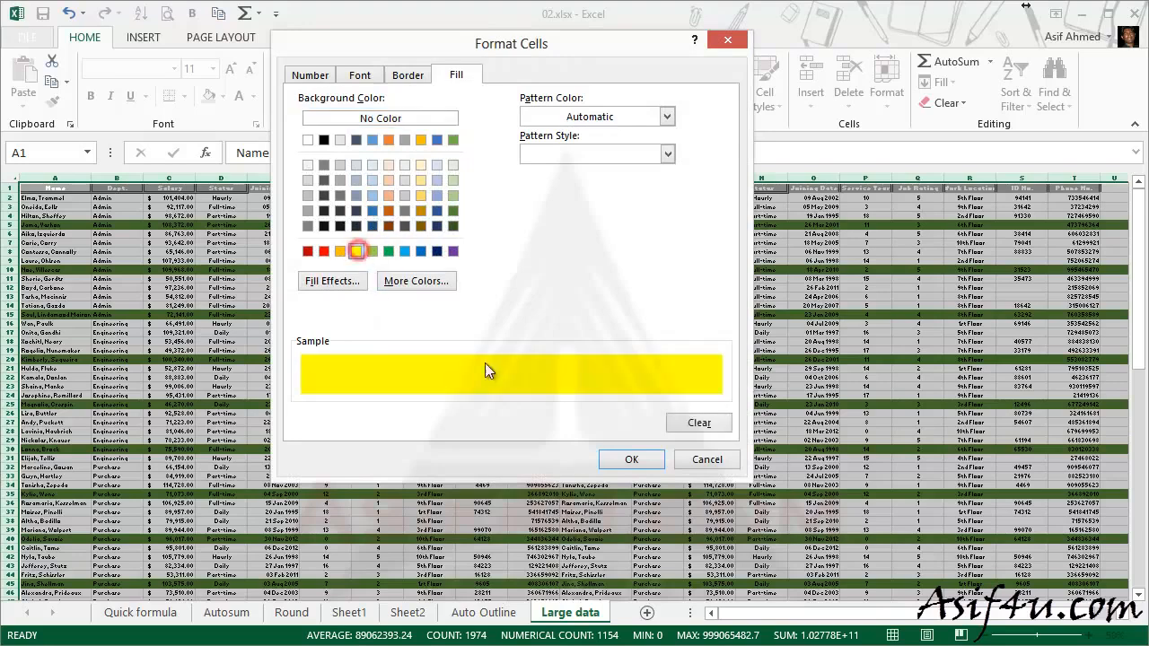
pyautogui.click(620, 462)
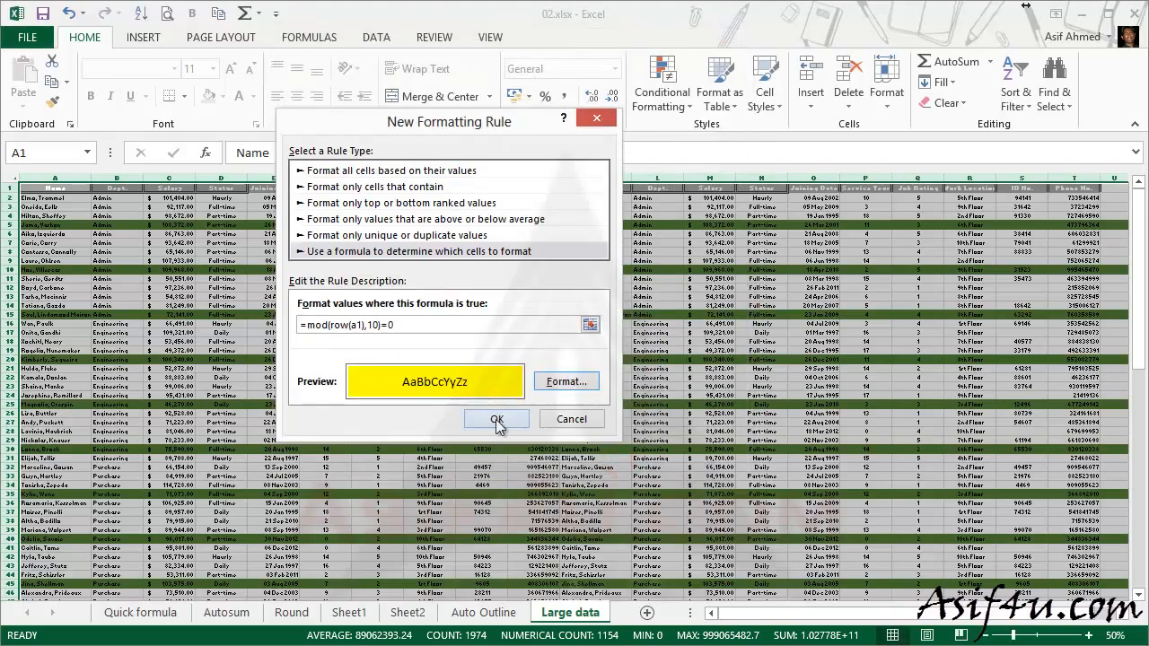
pyautogui.click(494, 417)
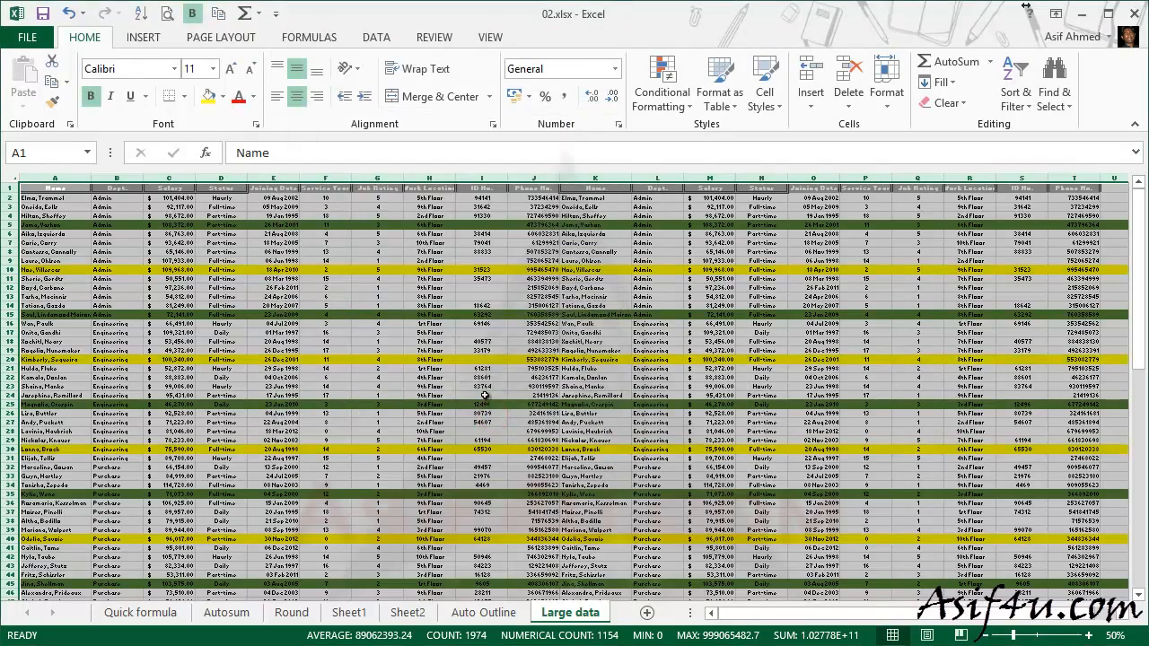
# - Examine the green and yellow row shading down to the end of the Large data sheet
pyautogui.click(485, 395)
pyautogui.scroll(-2, 355, 423)
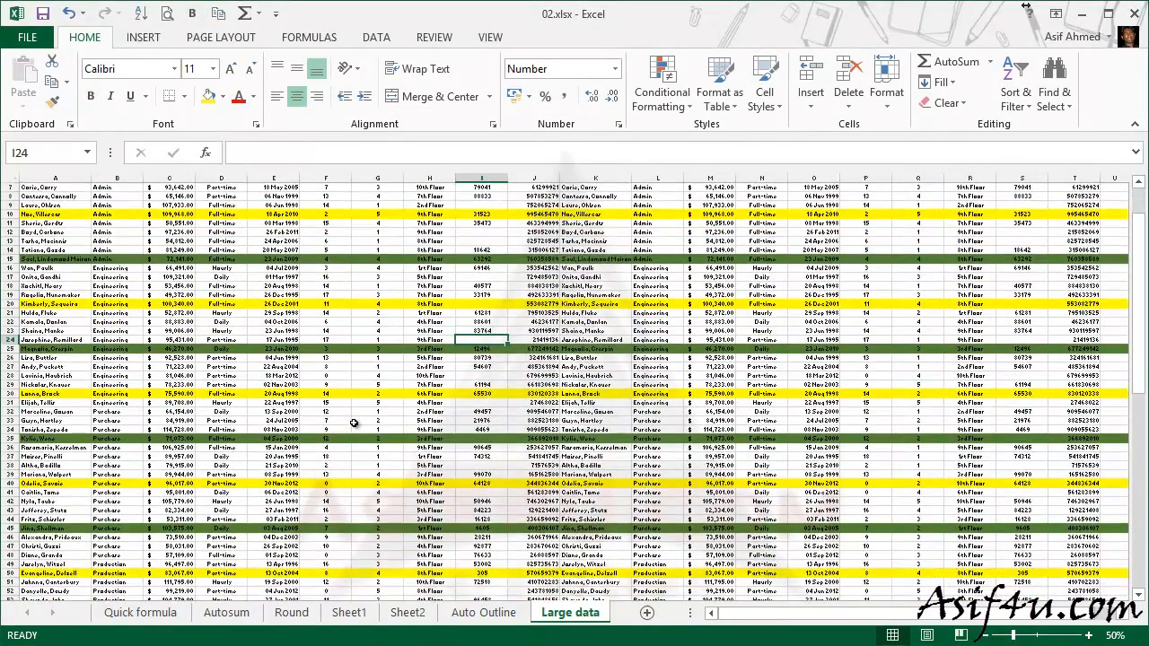
pyautogui.scroll(-19, 355, 423)
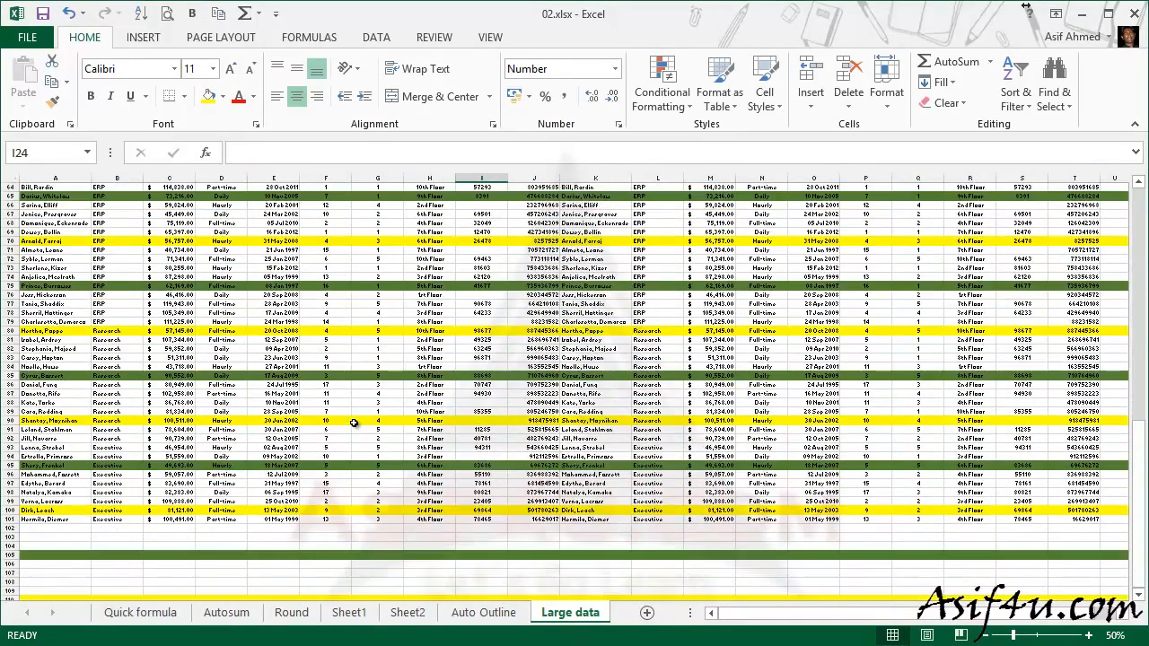
pyautogui.click(12, 375)
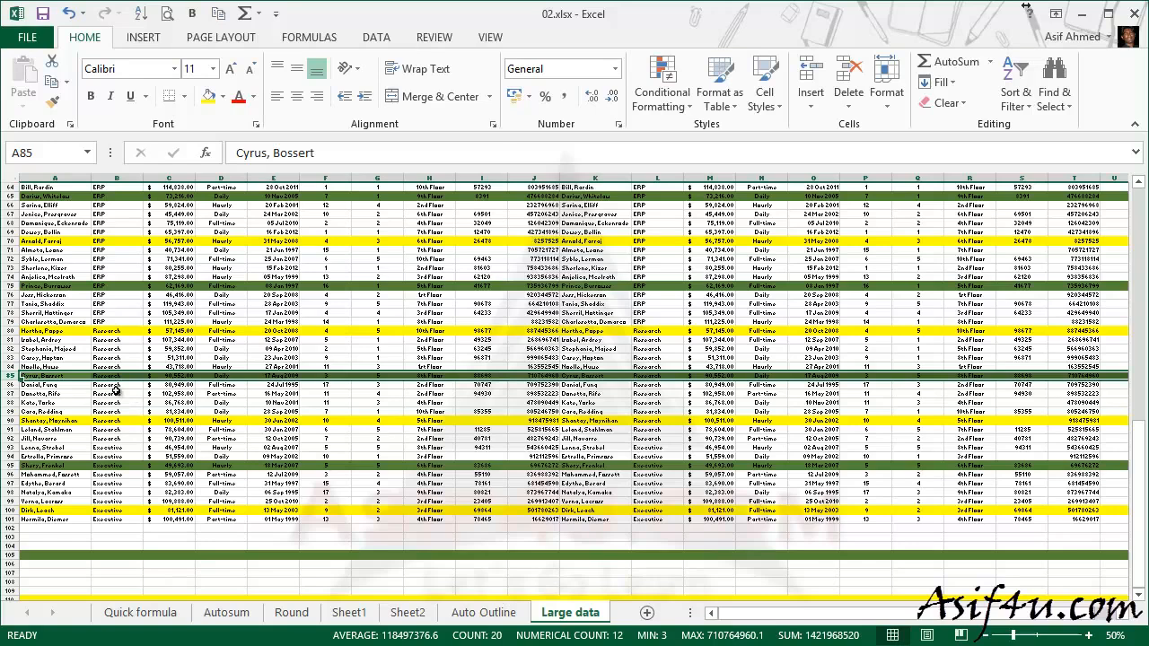
pyautogui.scroll(8, 115, 391)
pyautogui.scroll(13, 115, 390)
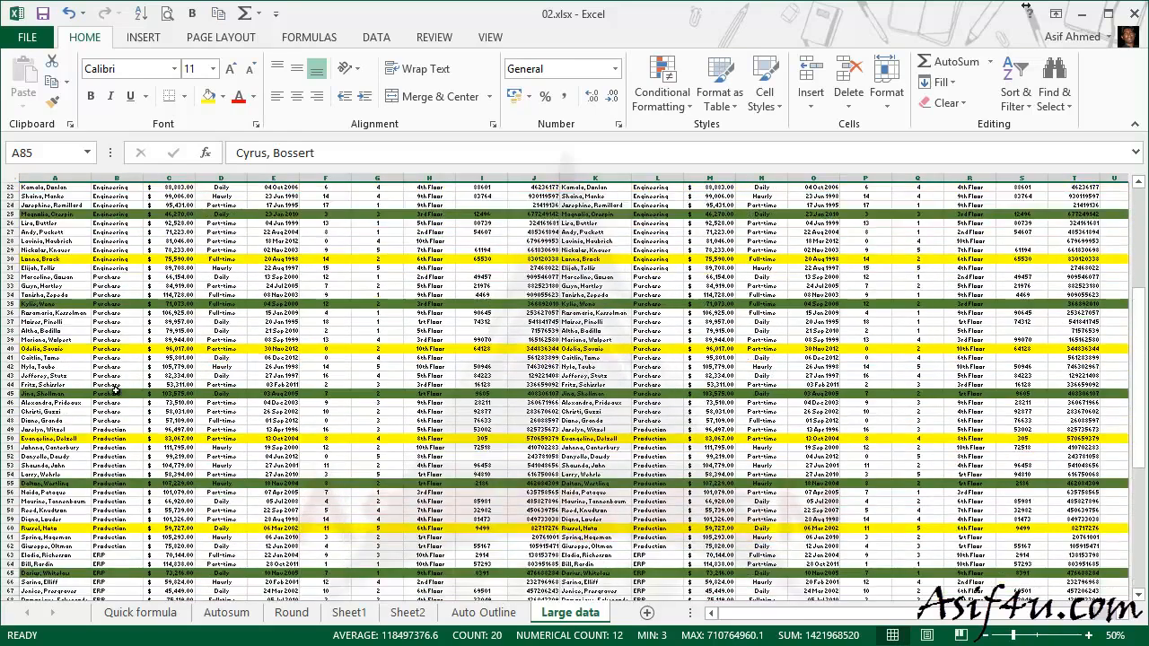